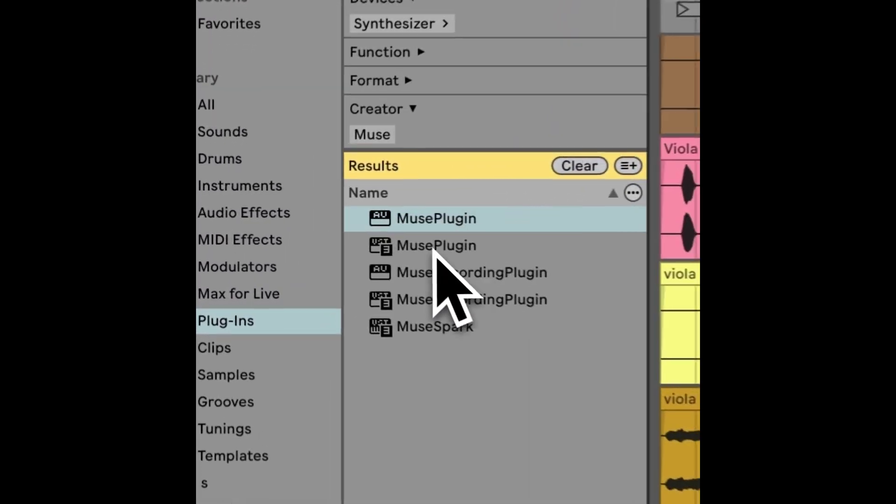
Step: Load MusePlugin from the browser's Plug-Ins results onto the track's device area
{"action": "mouse_move", "coordinate": [307, 189]}
{"action": "left_mouse_down"}
{"action": "mouse_move", "coordinate": [309, 370]}
{"action": "mouse_move", "coordinate": [300, 343]}
{"action": "left_mouse_up"}
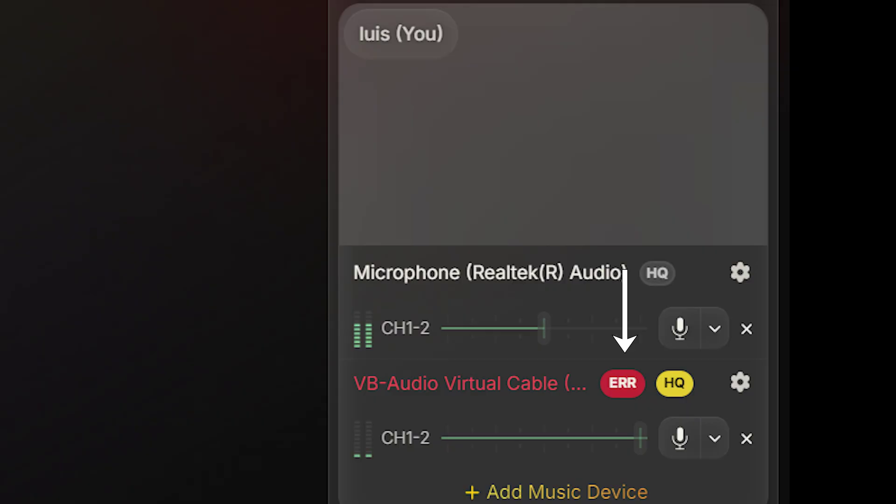
Step: Delete the Muse device from the track and load MusePlugin into its device chain again
{"action": "key", "text": "Delete"}
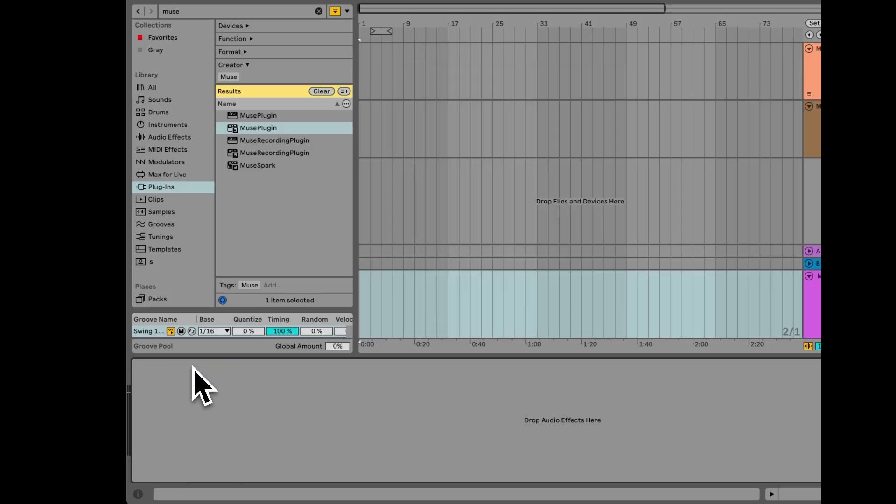
{"action": "left_click_drag", "start_coordinate": [263, 144], "coordinate": [251, 428]}
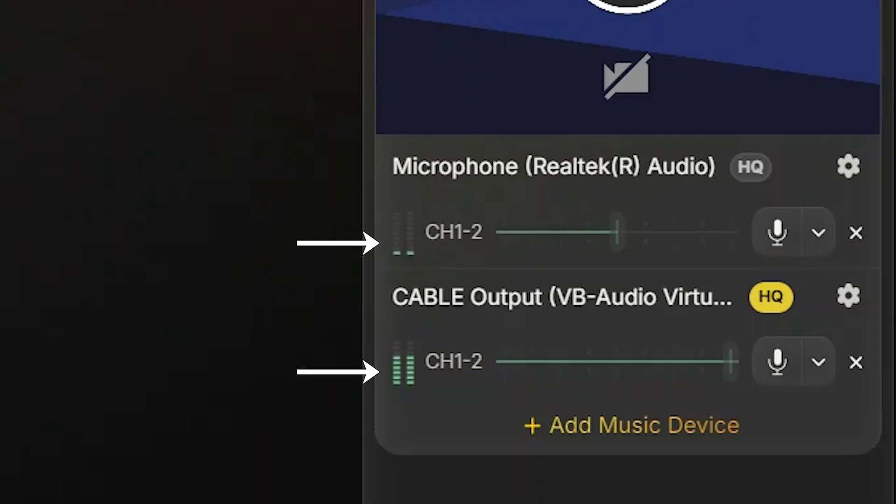
Step: Enable Auto Mute on the Realtek microphone from its muting options
{"action": "left_click", "coordinate": [816, 235]}
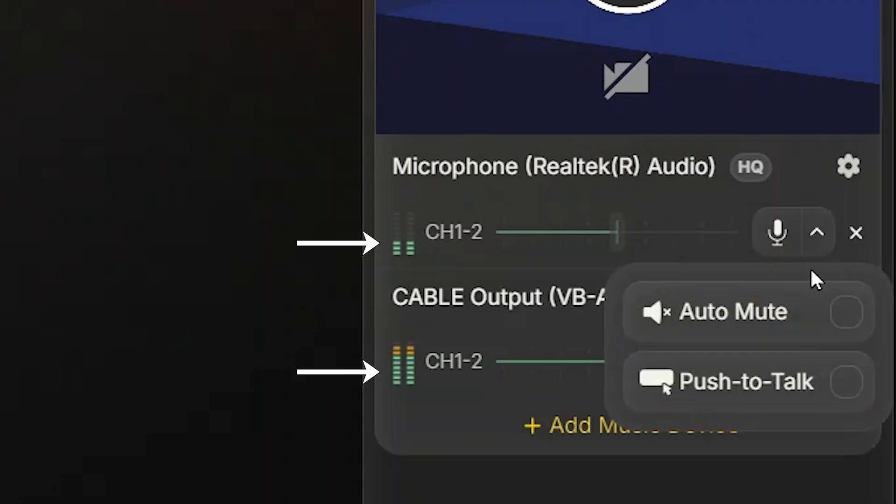
{"action": "left_click", "coordinate": [840, 311]}
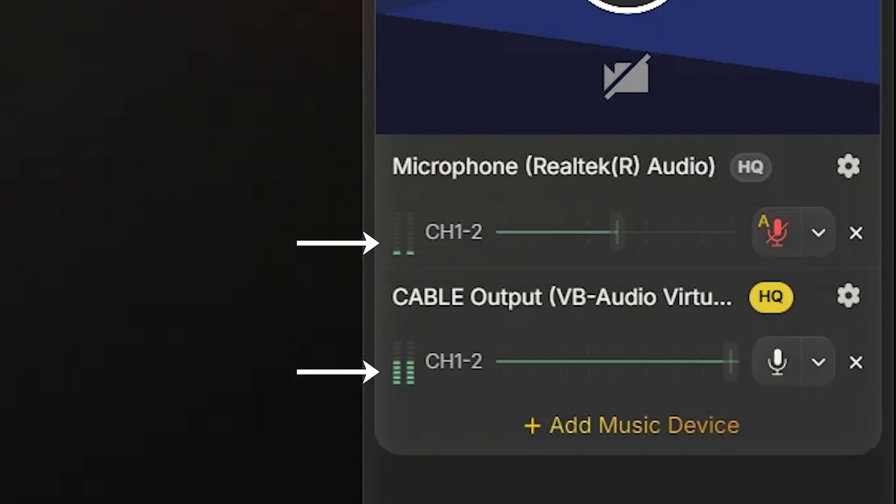